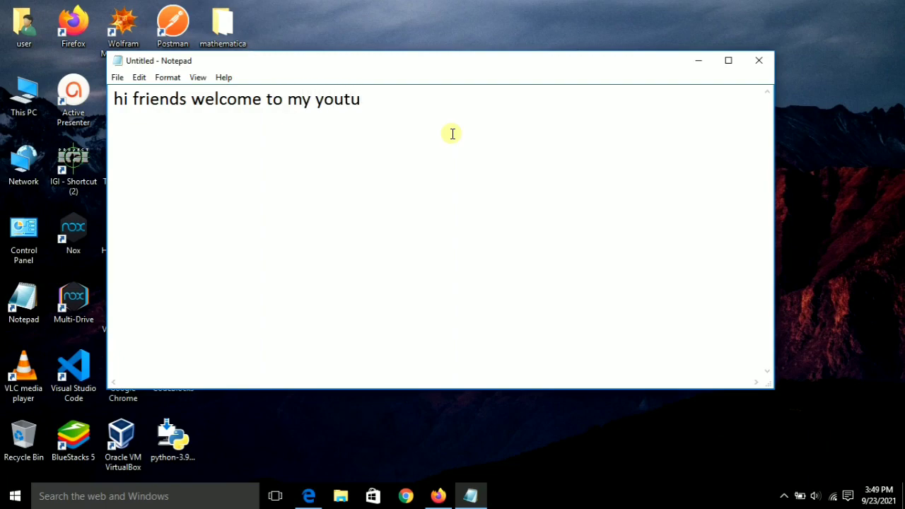
# Write the Connectify Wi-Fi hotspot tutorial intro in Notepad, fixing the 'theis' typo, ending 'So watch the video till the end'.
pyautogui.write('be channel')
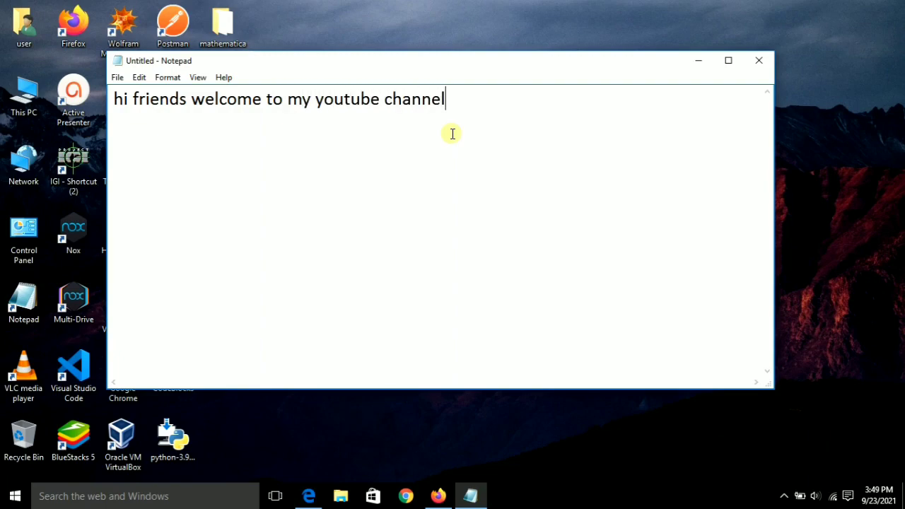
pyautogui.write('. ')
pyautogui.write('in theis')
pyautogui.press('BackSpace')
pyautogui.press('BackSpace')
pyautogui.press('BackSpace')
pyautogui.press('BackSpace')
pyautogui.write('is tu')
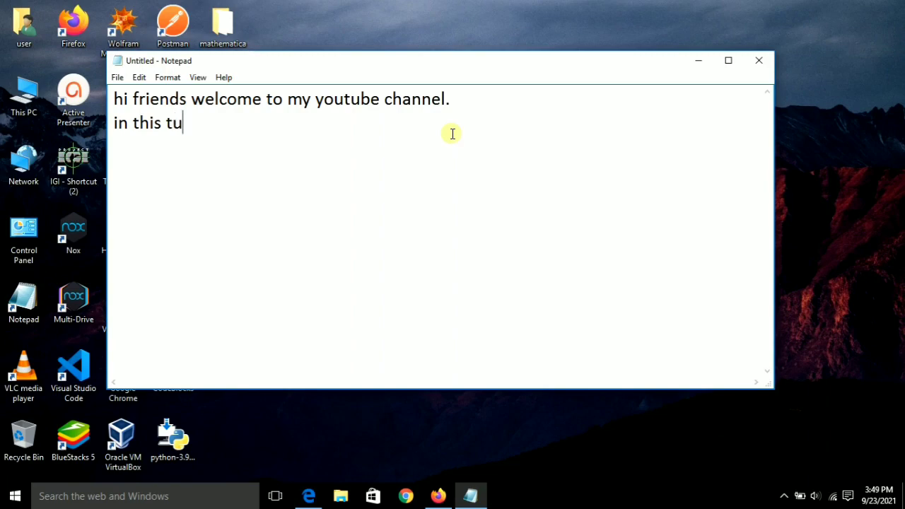
pyautogui.write('torial vi')
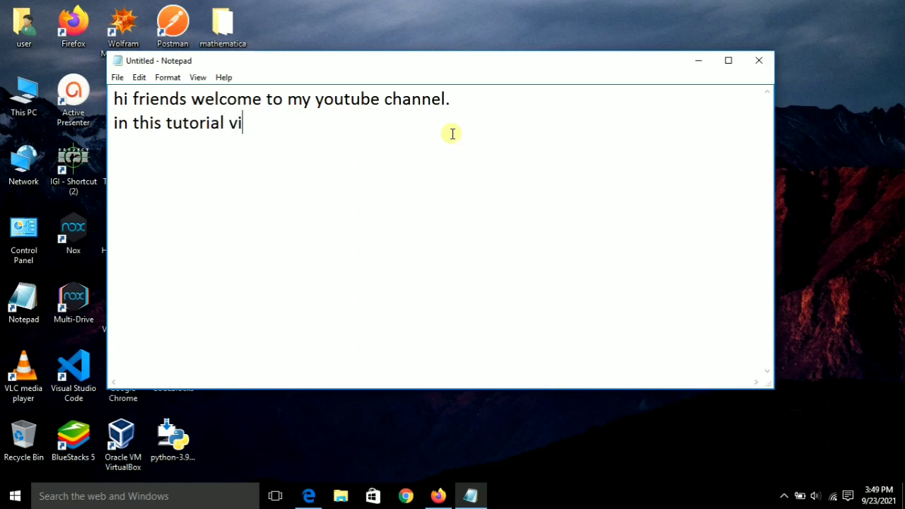
pyautogui.write('deo i wil')
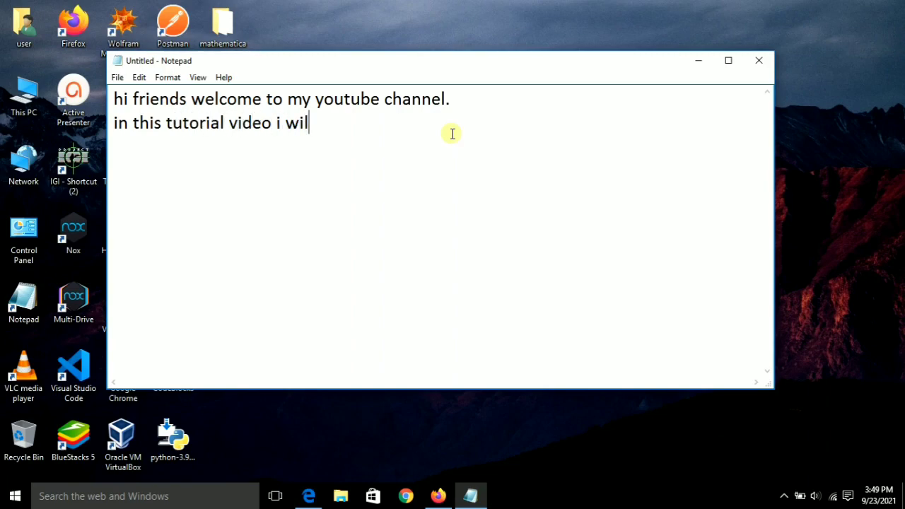
pyautogui.write('l teach you to')
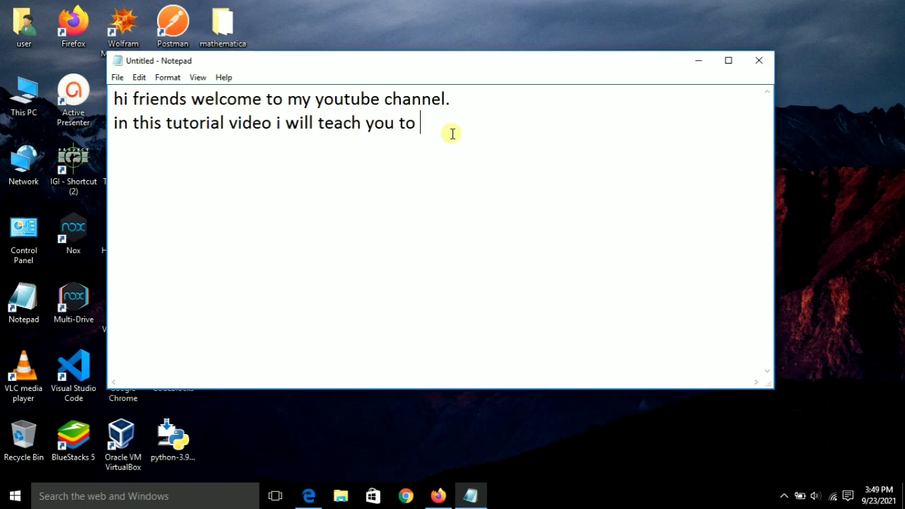
pyautogui.write(' turn your windows ')
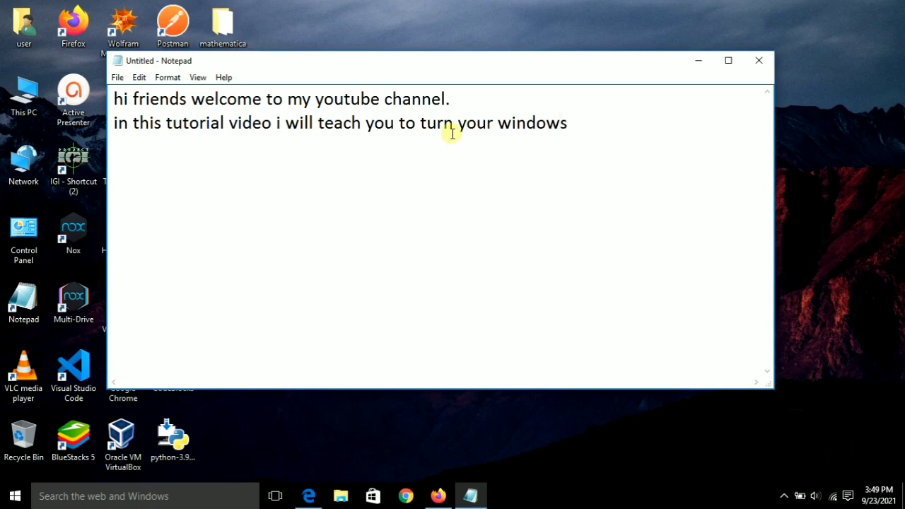
pyautogui.write('pc or laptop in')
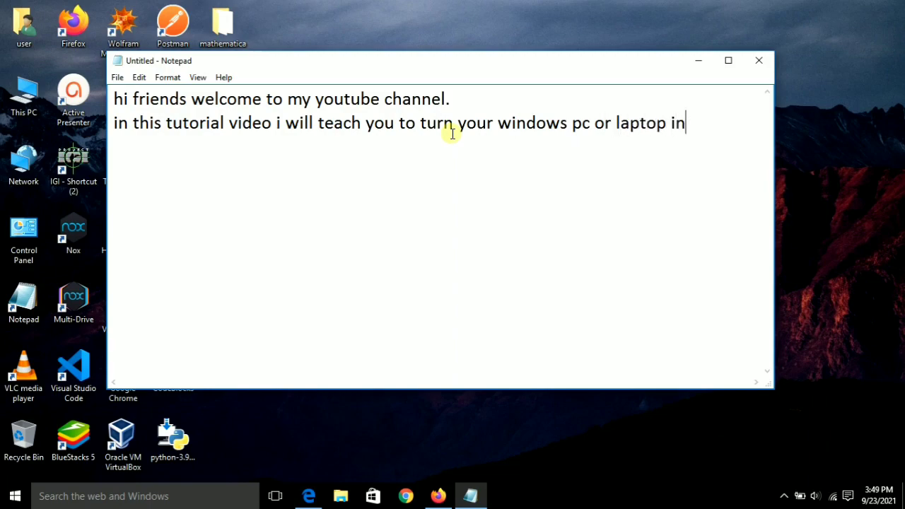
pyautogui.write('to a wifi ')
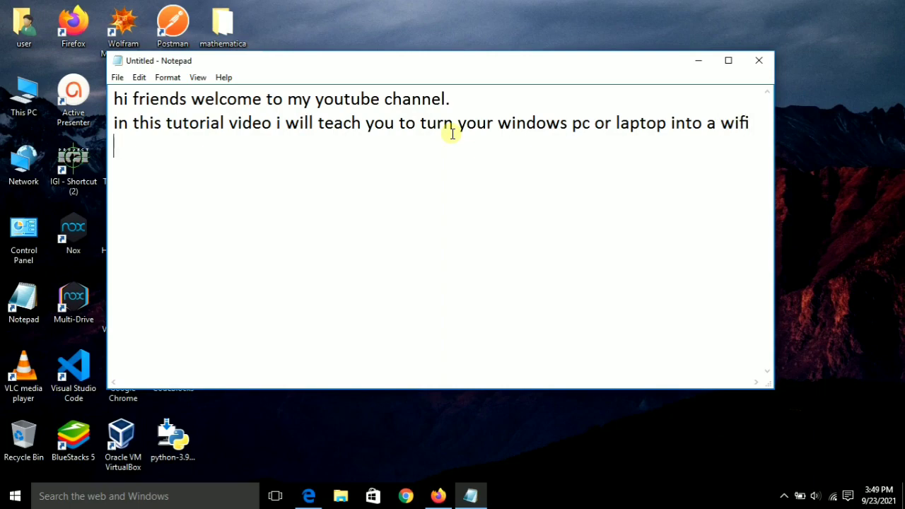
pyautogui.write('hotspo')
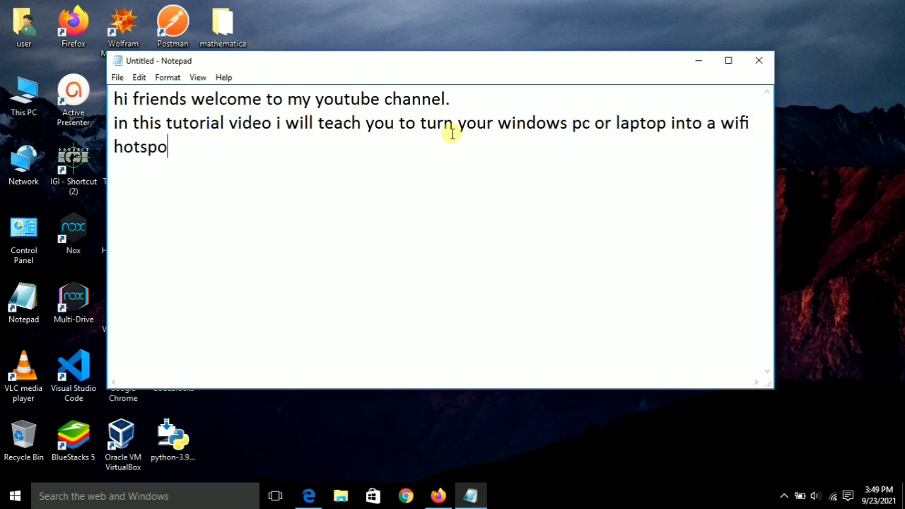
pyautogui.write('t with the help of a')
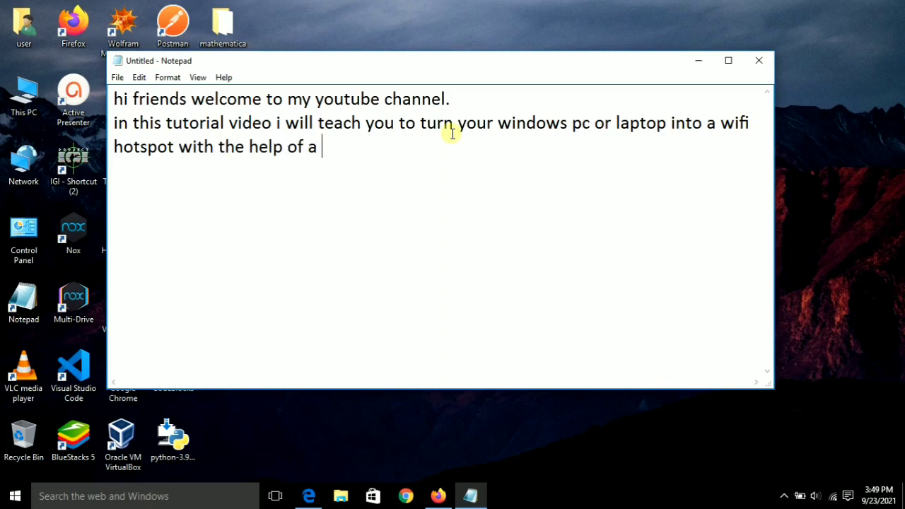
pyautogui.write(' softw')
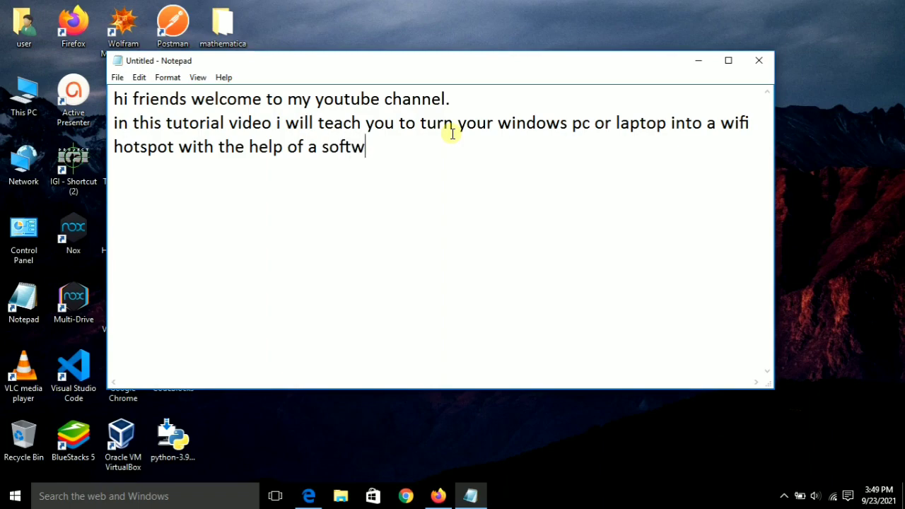
pyautogui.write('are , named')
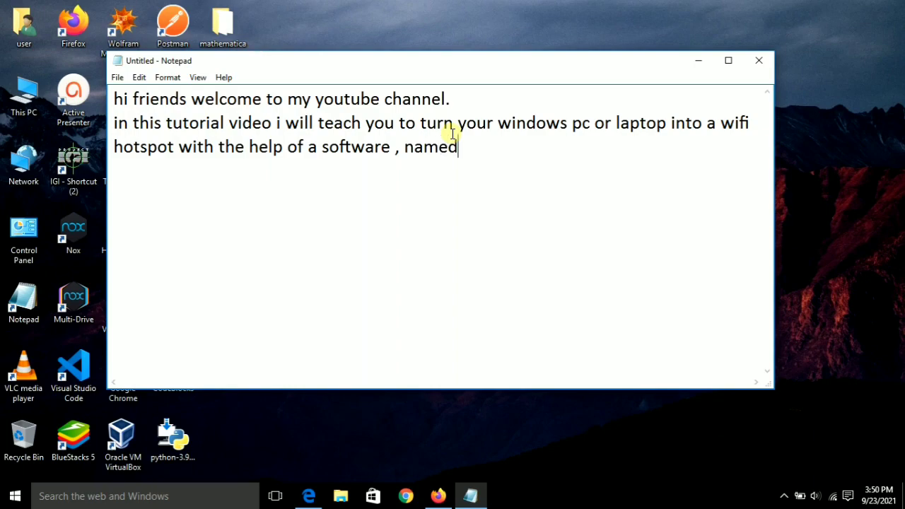
pyautogui.write(' connectify')
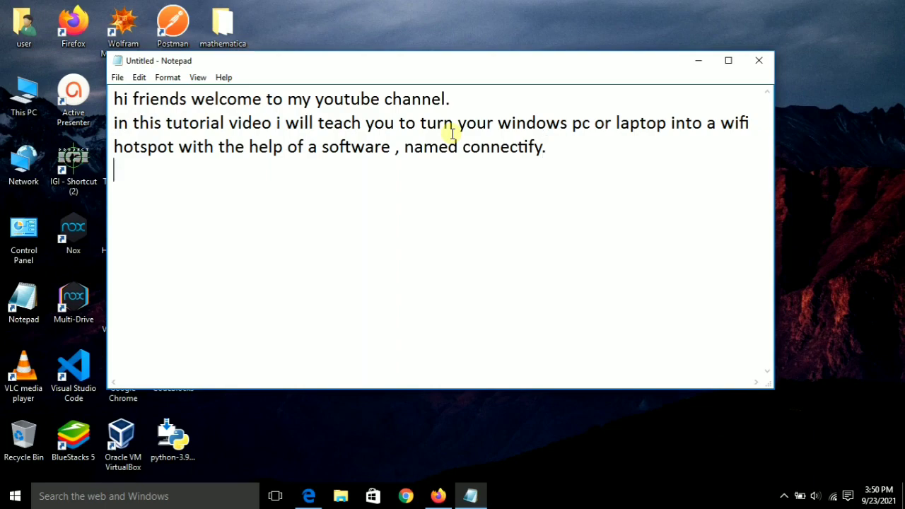
pyautogui.write('.')
pyautogui.press('Return')
pyautogui.write('So watch the ')
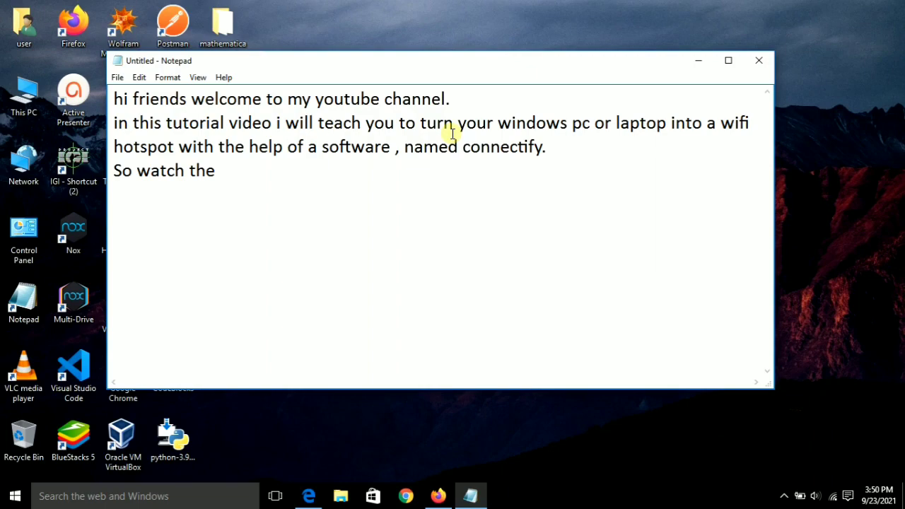
pyautogui.write('video till the e')
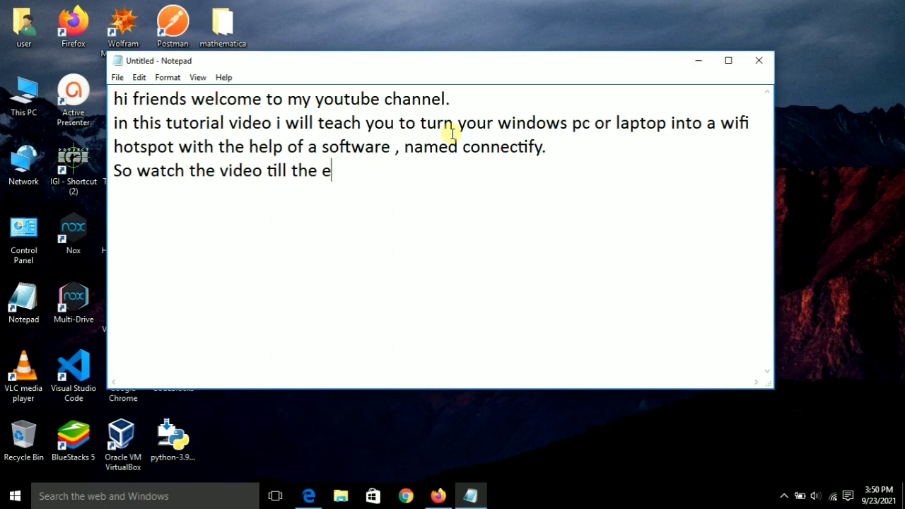
pyautogui.write('nd...')
# Hide Notepad, launch Firefox and search for 'connectify'.
pyautogui.click(694, 61)
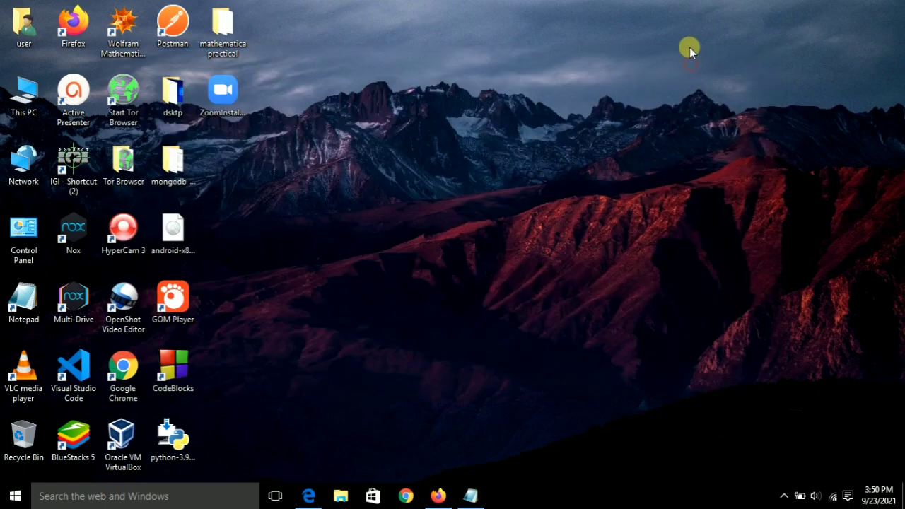
pyautogui.click(439, 496)
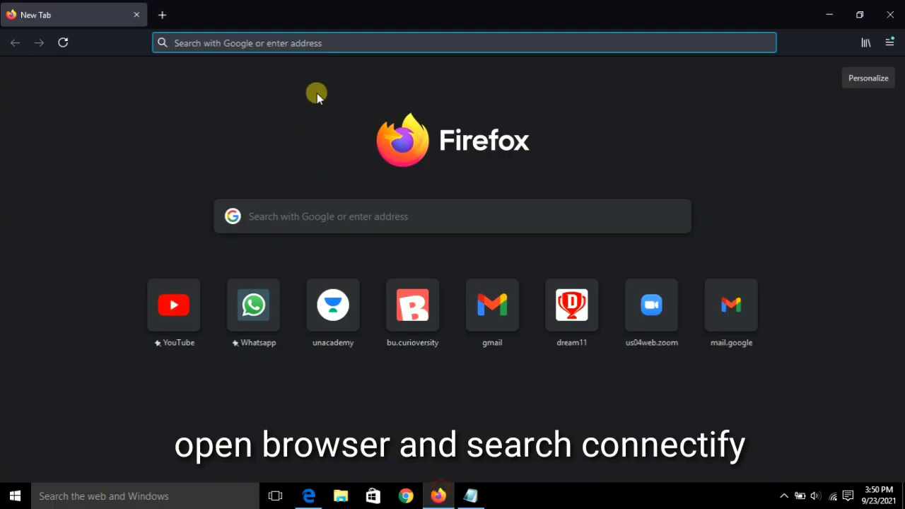
pyautogui.click(319, 44)
pyautogui.write('conn')
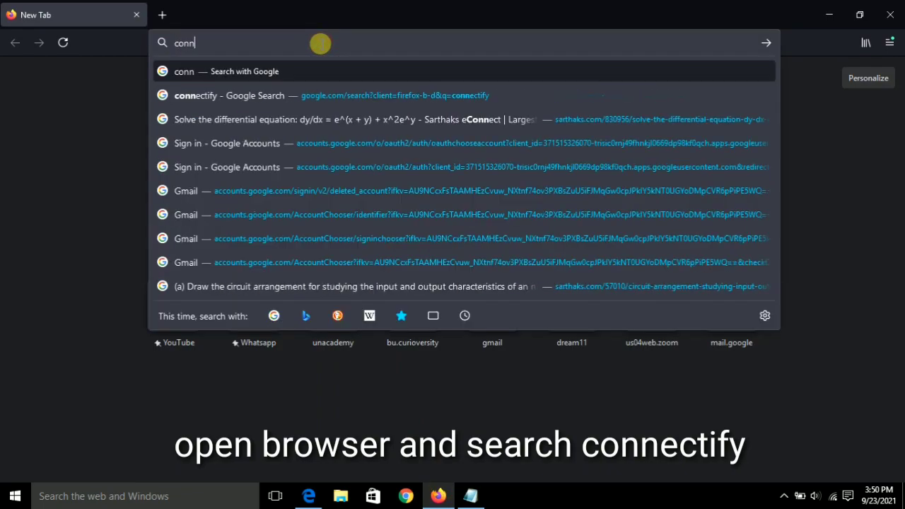
pyautogui.write('ectify')
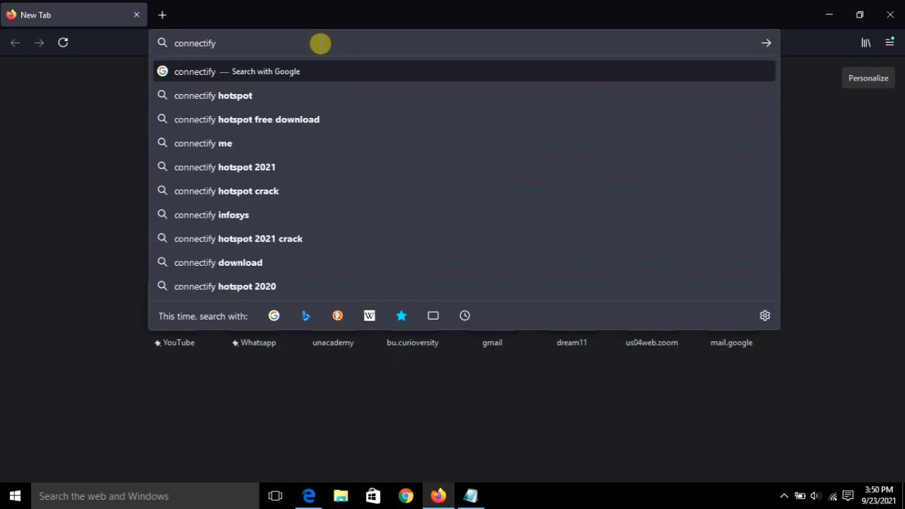
pyautogui.press('Return')
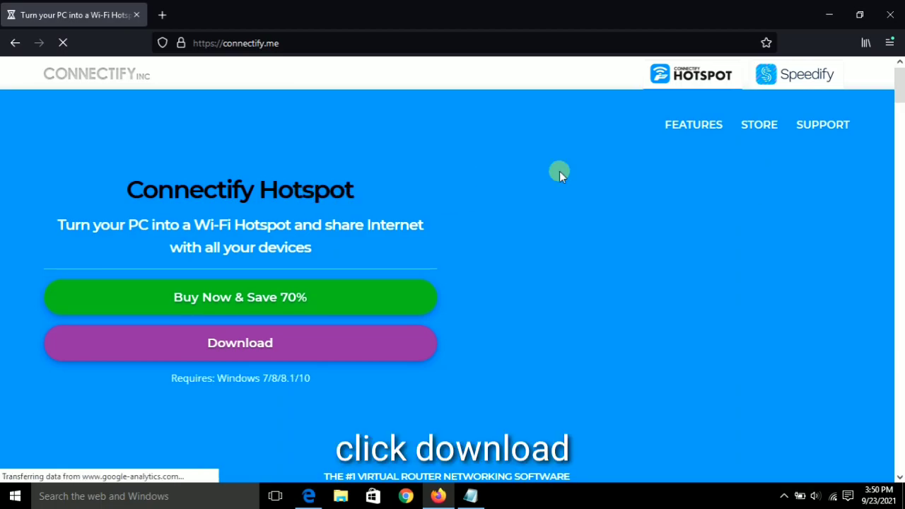
# Download Connectify Hotspot, skipping the discount offer, and save ConnectifyInstaller.exe to disk.
pyautogui.scroll(-2, 559, 175)
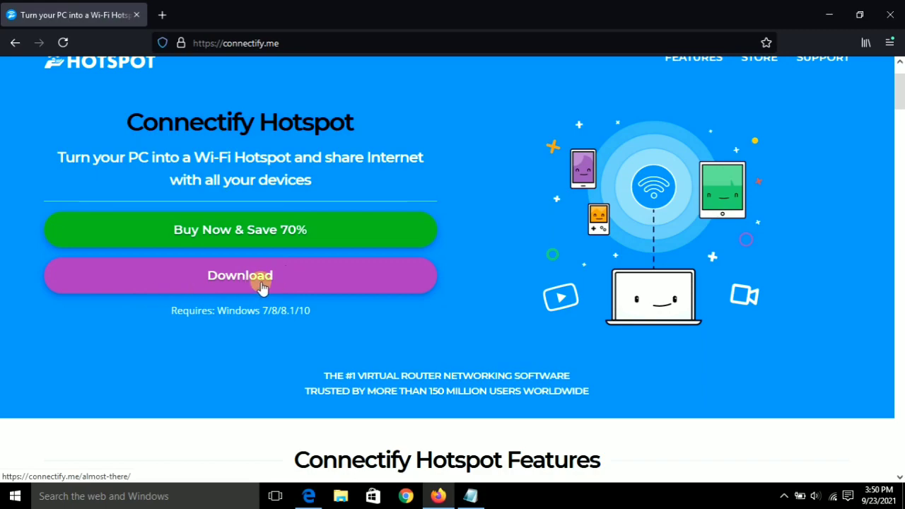
pyautogui.click(240, 276)
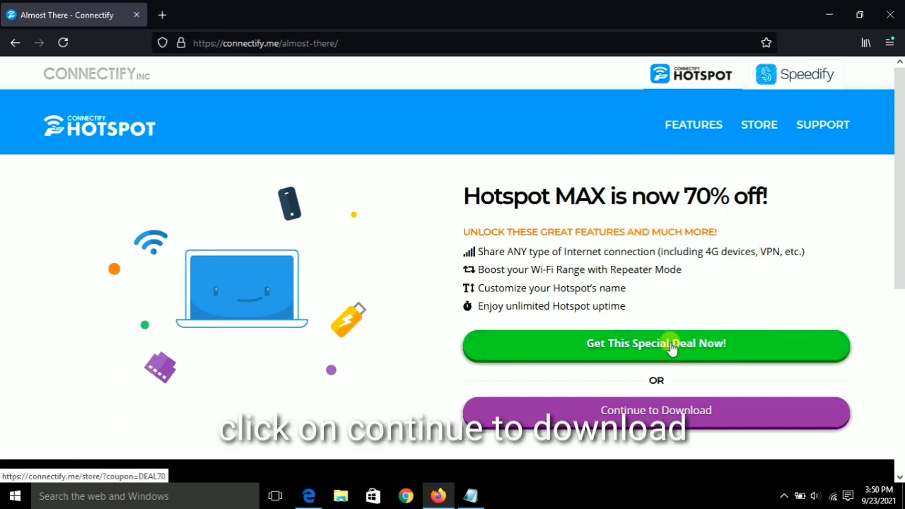
pyautogui.click(656, 416)
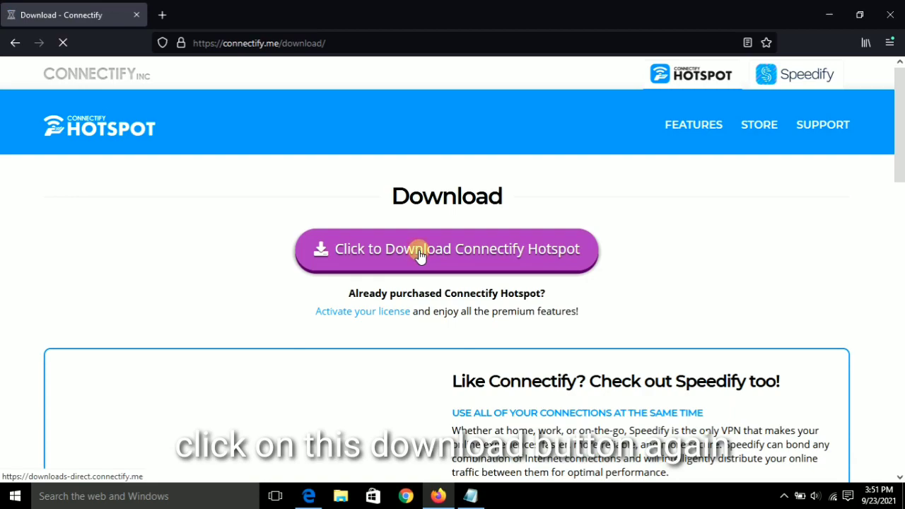
pyautogui.click(420, 256)
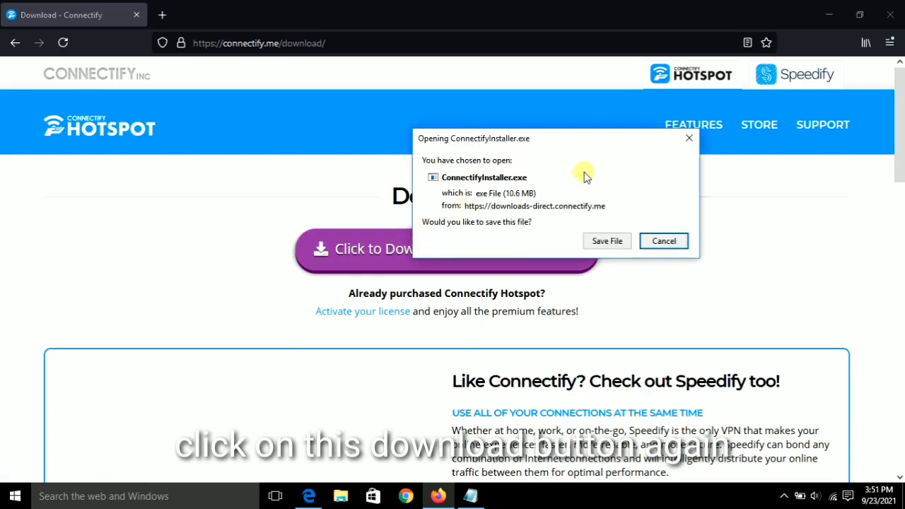
pyautogui.click(599, 243)
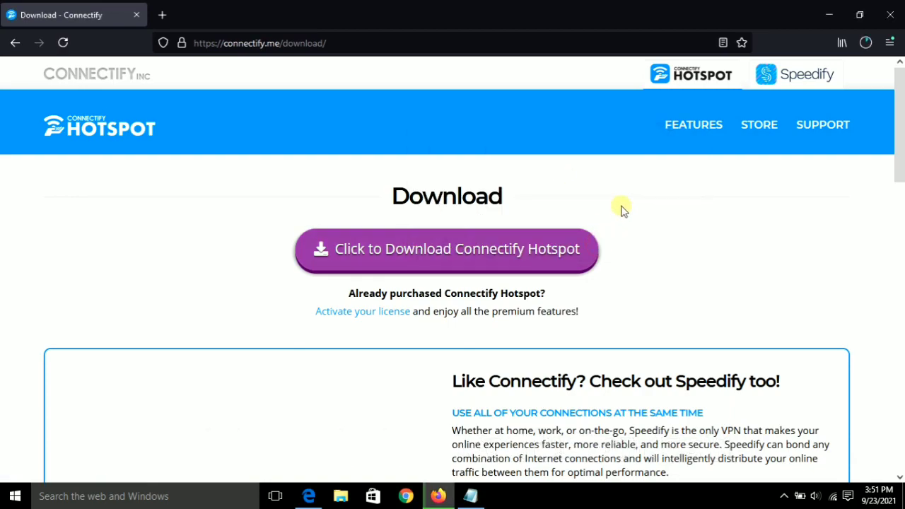
# Confirm the installer download finished, then minimize Firefox to show the desktop.
pyautogui.click(865, 43)
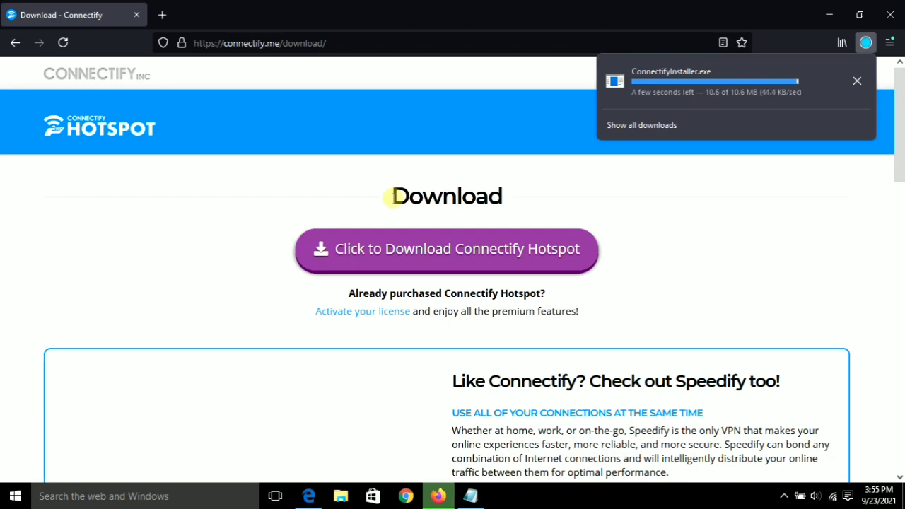
pyautogui.click(656, 191)
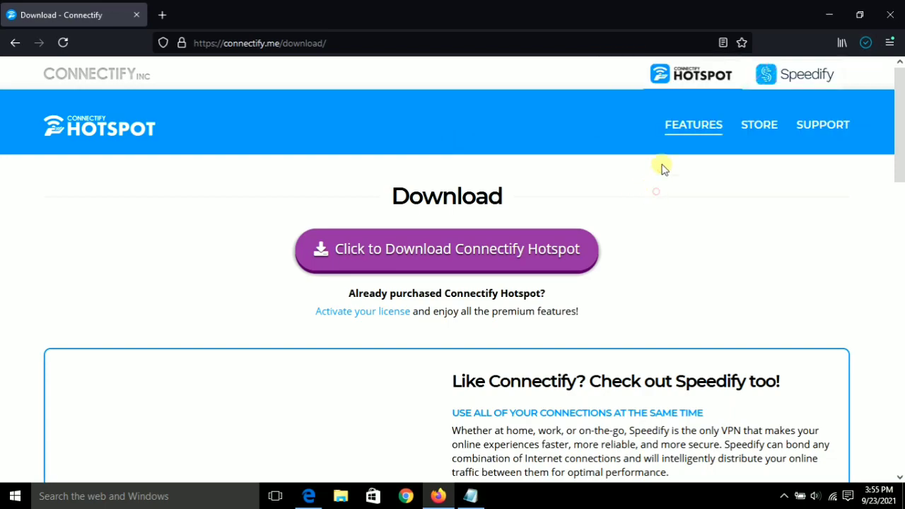
pyautogui.click(825, 7)
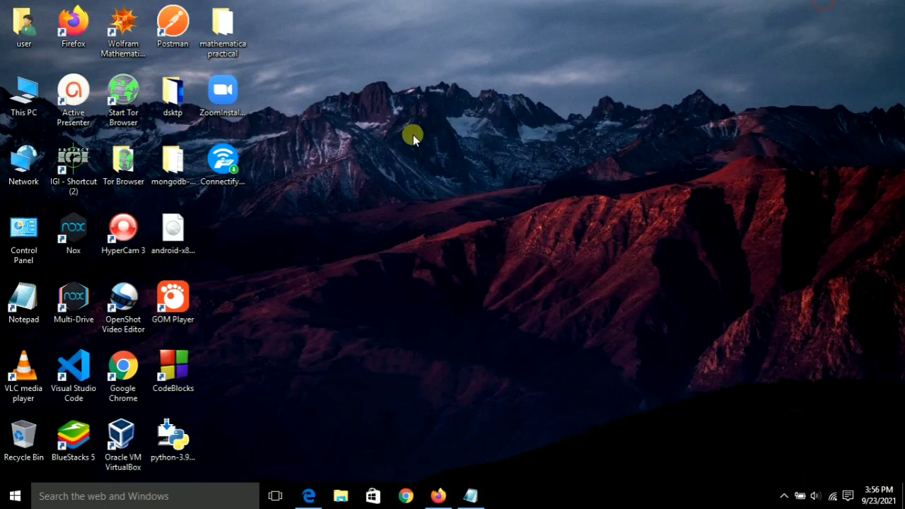
# Move ConnectifyInstaller.exe to an empty desktop spot and run it.
pyautogui.moveTo(223, 163); pyautogui.dragTo(582, 148)
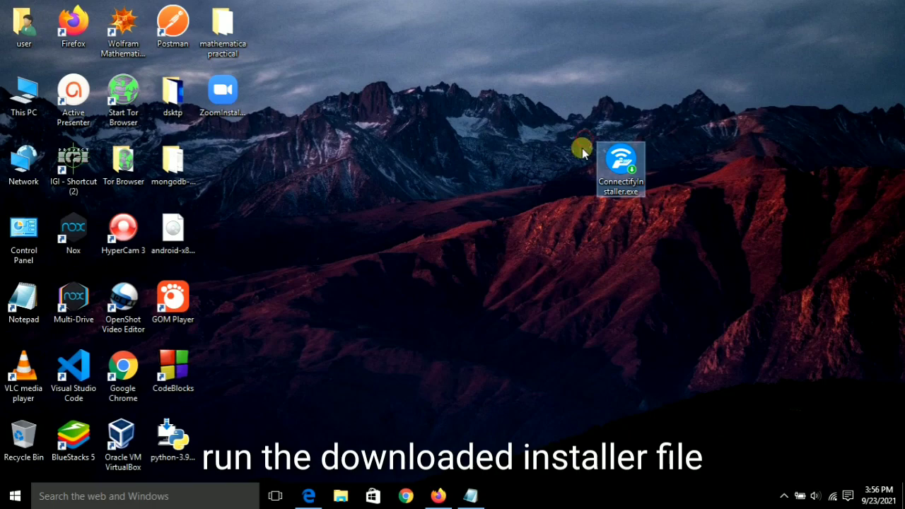
pyautogui.doubleClick(627, 183)
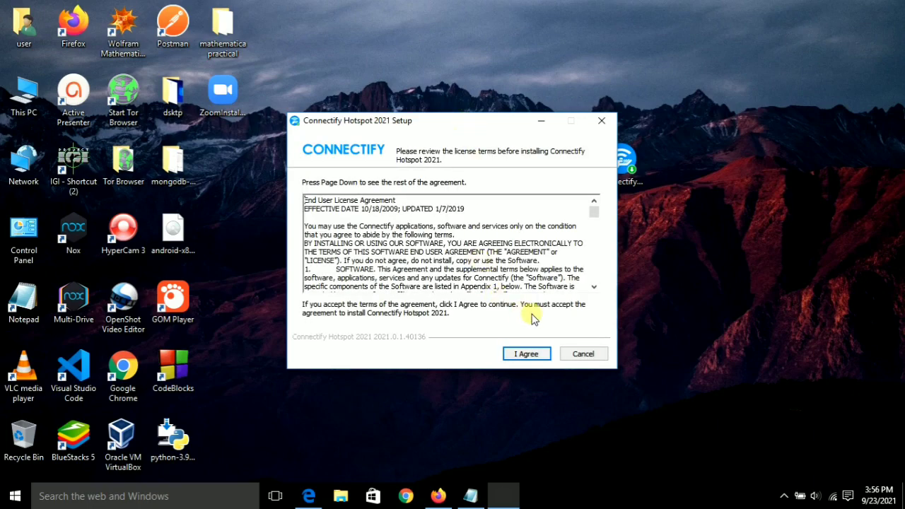
# Accept the license and privacy terms, then check network status while Connectify installs.
pyautogui.click(527, 355)
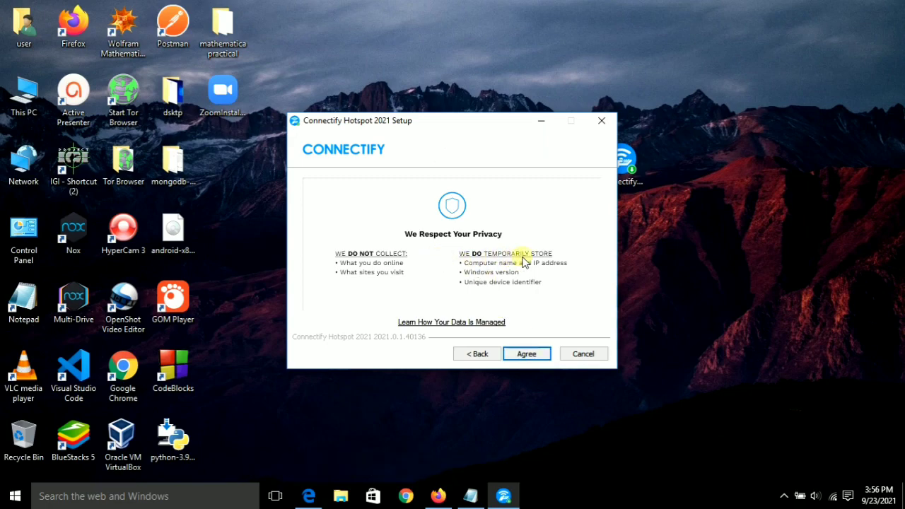
pyautogui.click(542, 355)
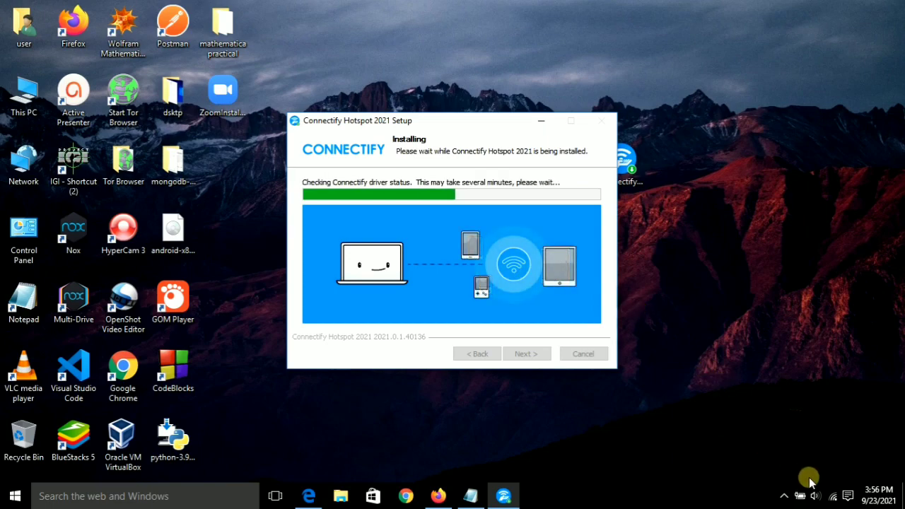
pyautogui.click(835, 495)
pyautogui.click(721, 449)
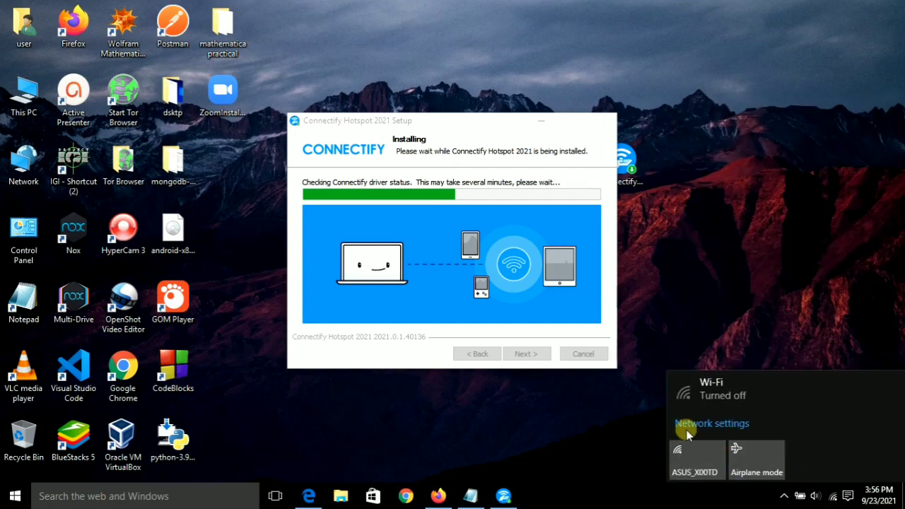
pyautogui.click(515, 211)
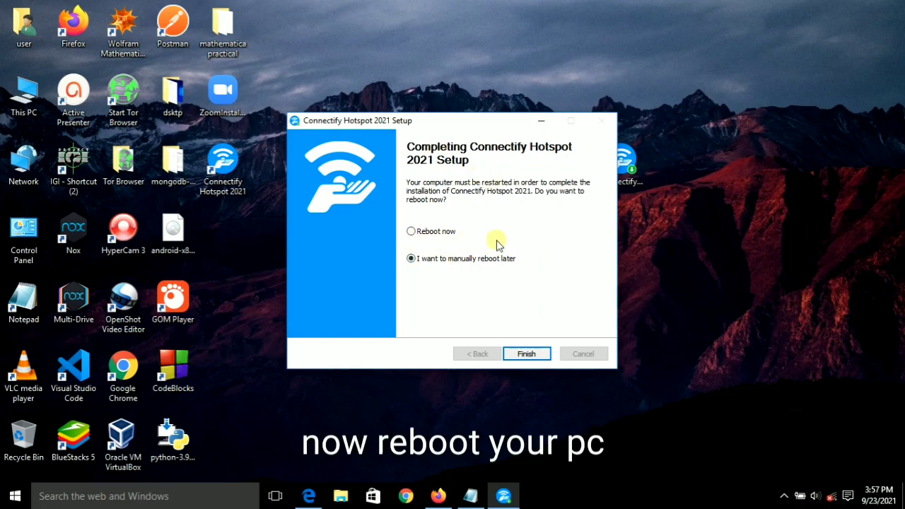
# Finish setup with 'I want to manually reboot later' left selected.
pyautogui.click(531, 354)
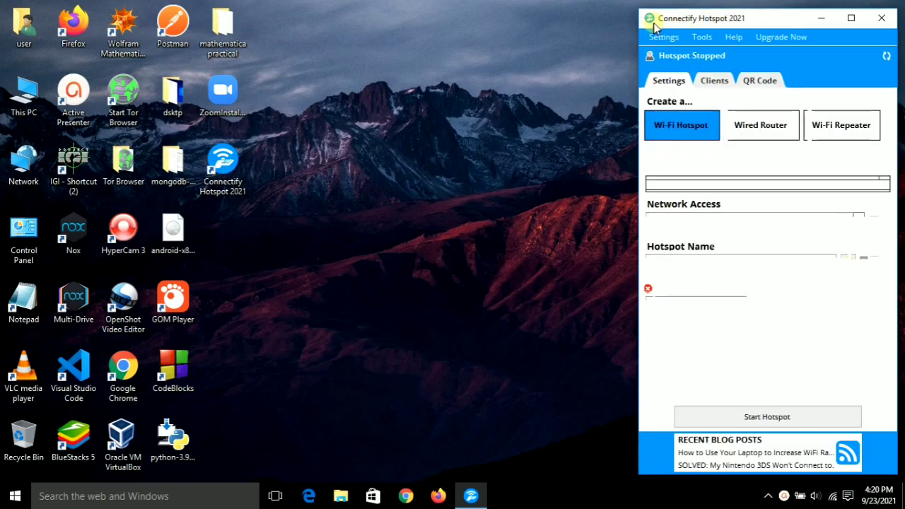
# Share the ASUS_X00TD Wi-Fi connection, replace the hotspot password with a new numeric one, and start the hotspot.
pyautogui.moveTo(775, 18); pyautogui.dragTo(461, 10)
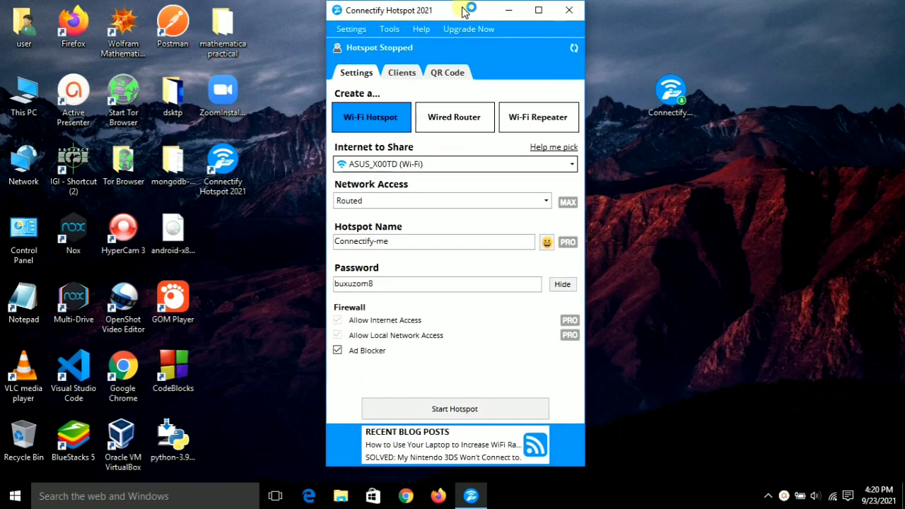
pyautogui.click(571, 163)
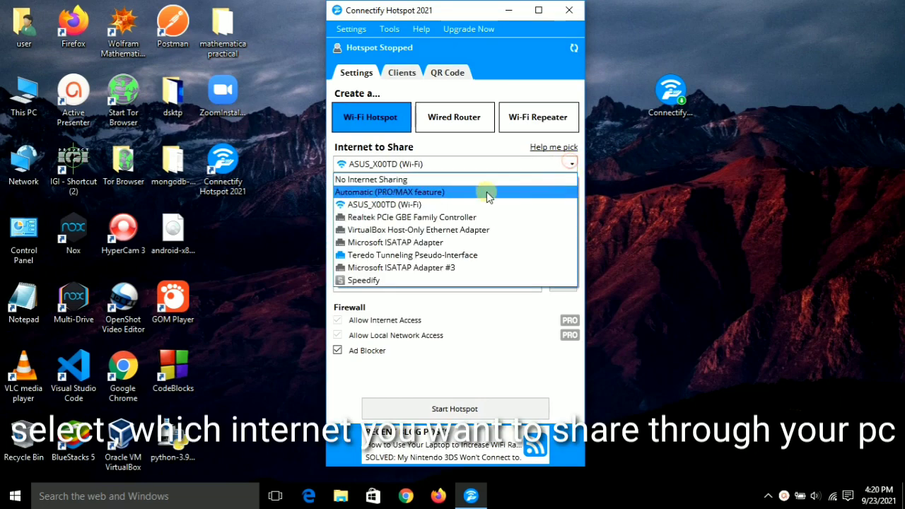
pyautogui.click(437, 204)
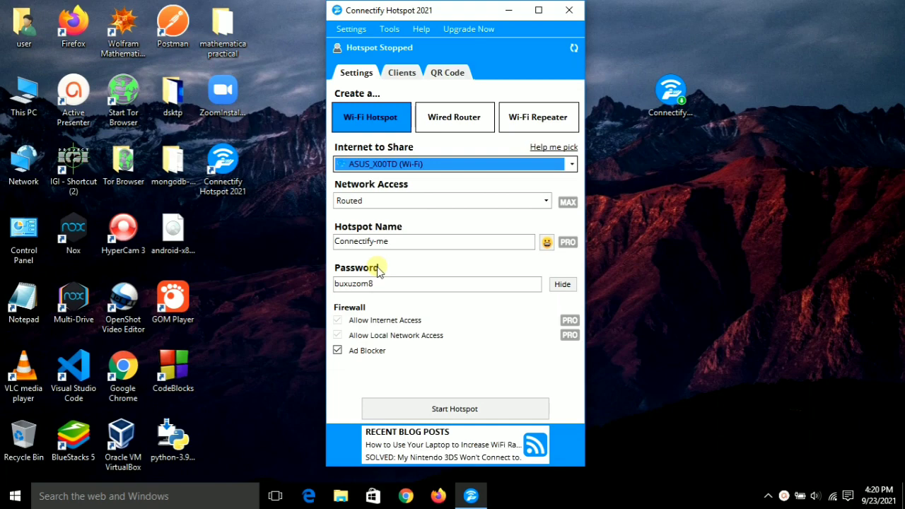
pyautogui.doubleClick(422, 283)
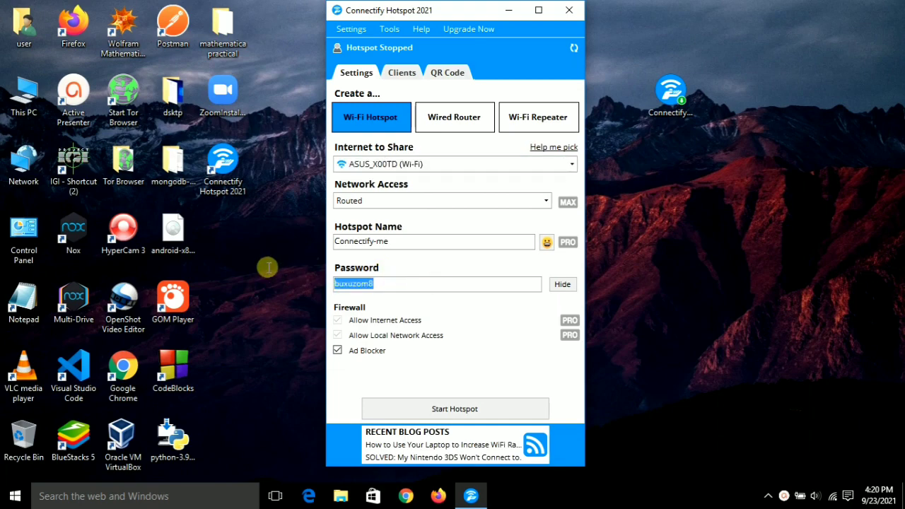
pyautogui.write('0987654321')
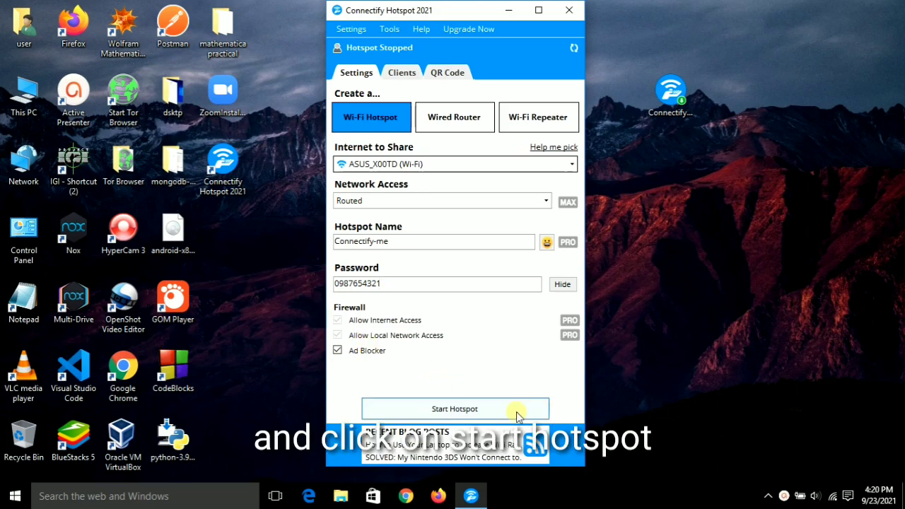
pyautogui.click(455, 410)
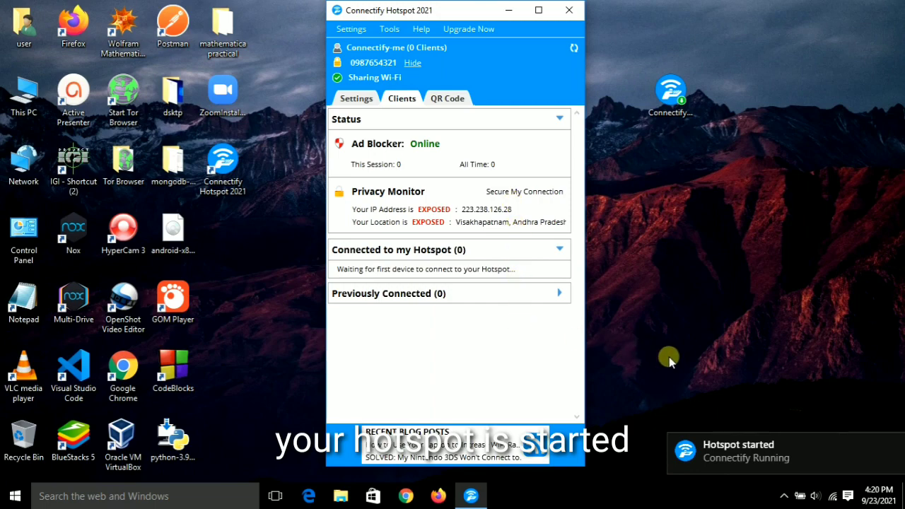
# Dismiss the hotspot-started notification and close the Connectify window to the tray.
pyautogui.click(896, 447)
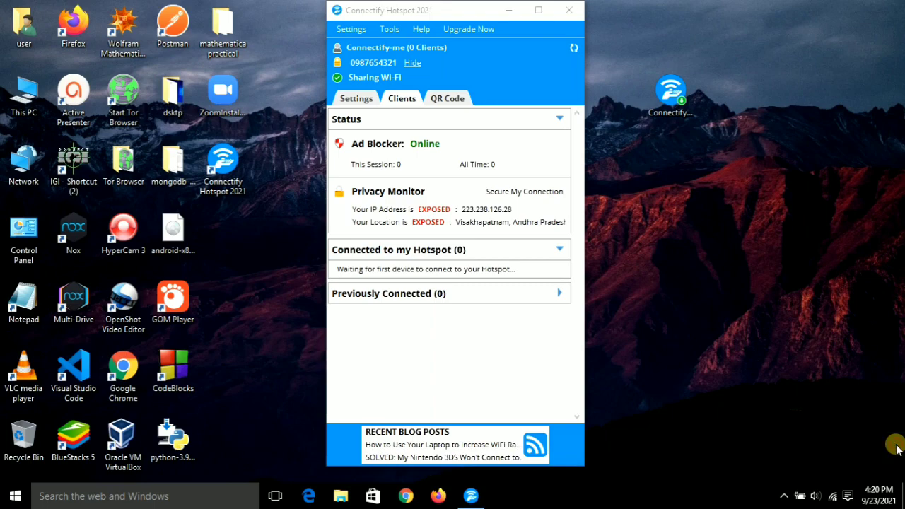
pyautogui.click(783, 495)
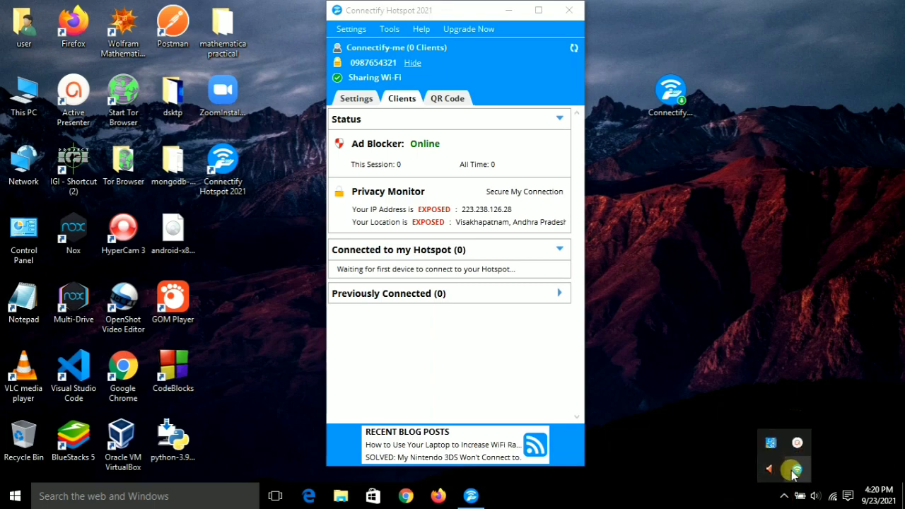
pyautogui.rightClick(794, 471)
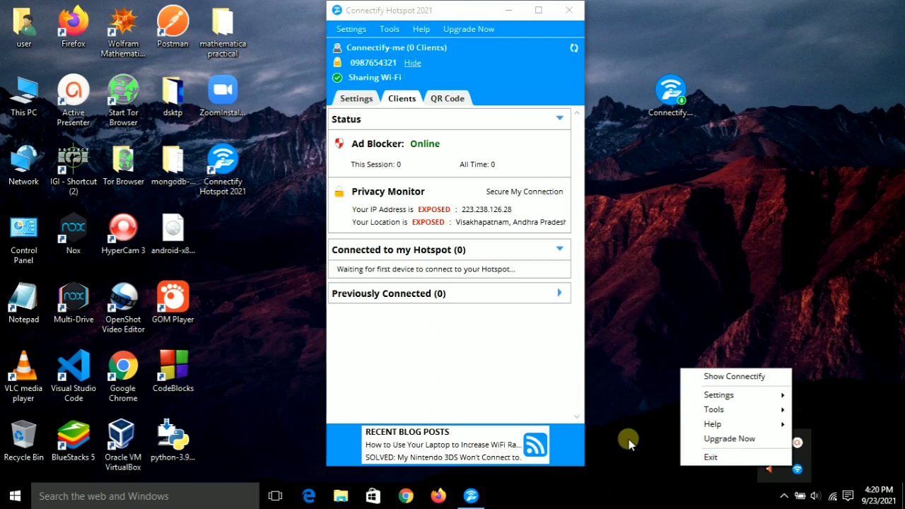
pyautogui.click(540, 313)
pyautogui.click(566, 14)
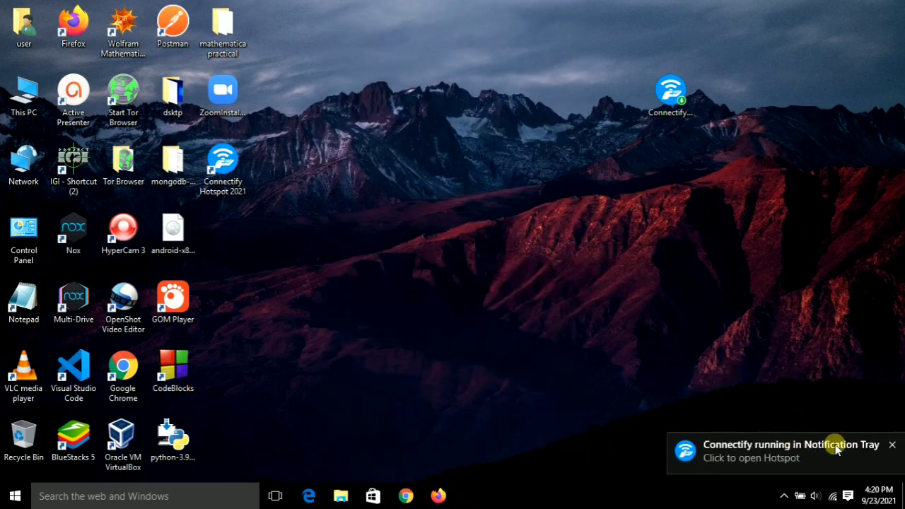
# Choose Exit from Connectify's menu among the hidden tray icons.
pyautogui.click(894, 448)
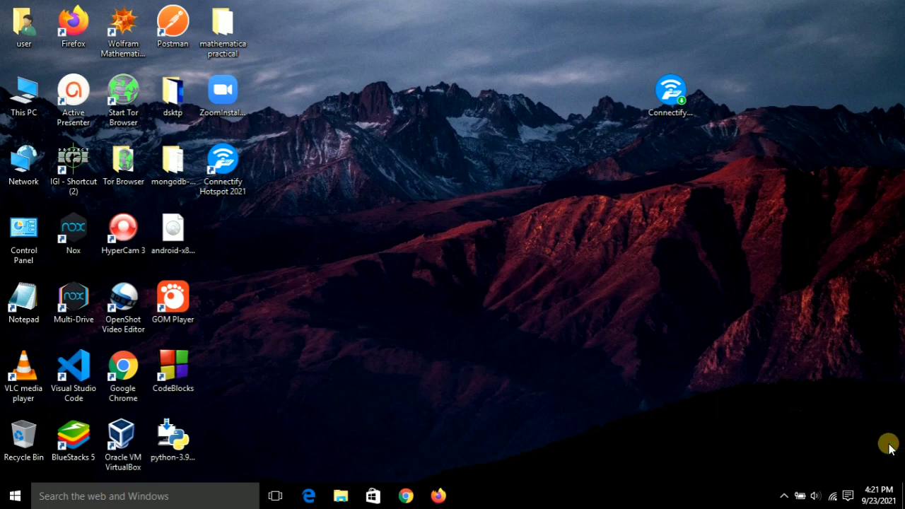
pyautogui.click(784, 495)
pyautogui.click(683, 436)
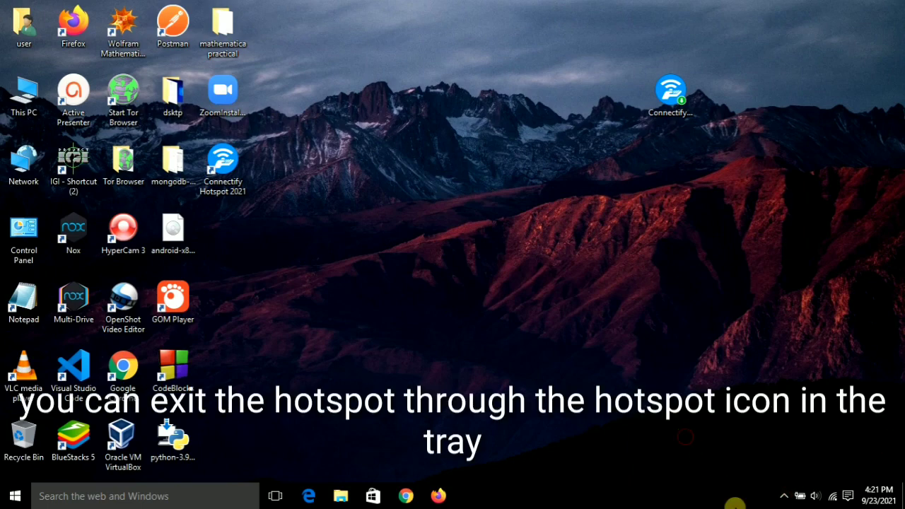
pyautogui.click(784, 495)
pyautogui.rightClick(794, 458)
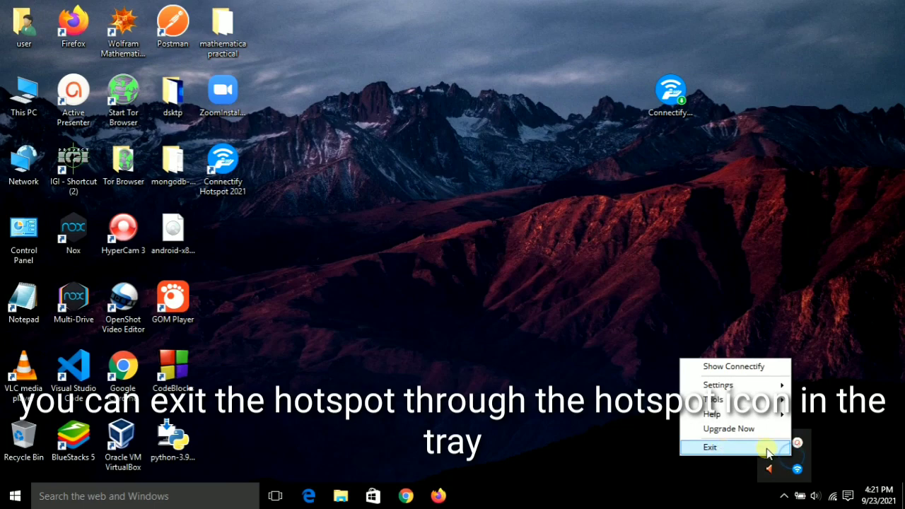
pyautogui.click(742, 449)
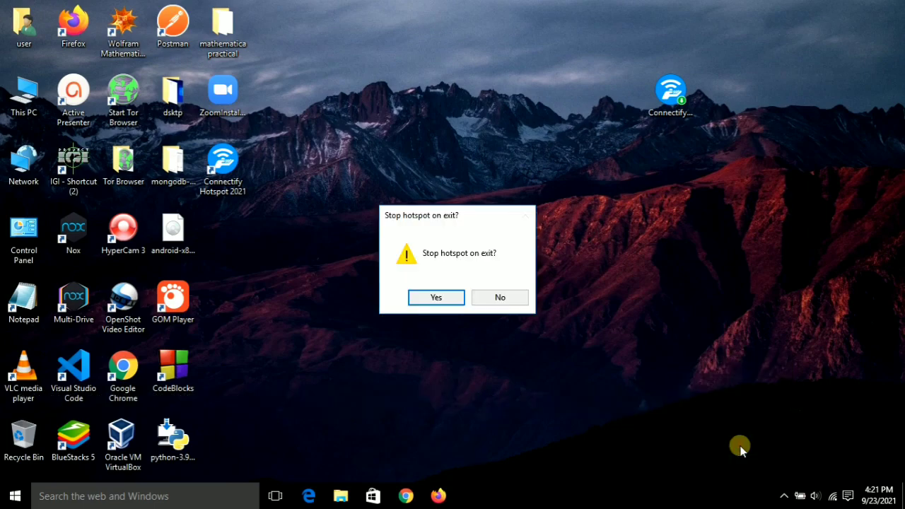